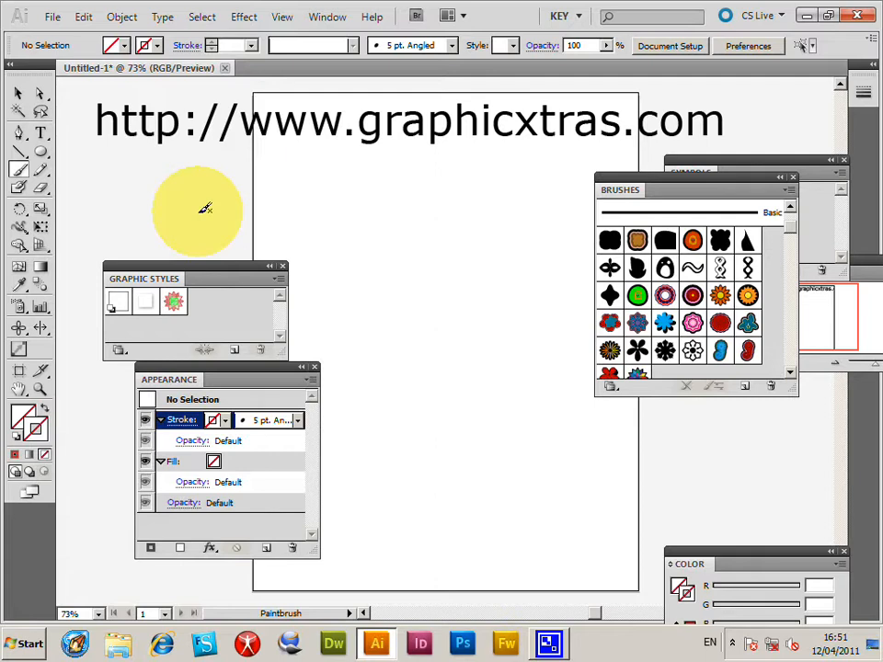
drag(789, 228, 789, 342)
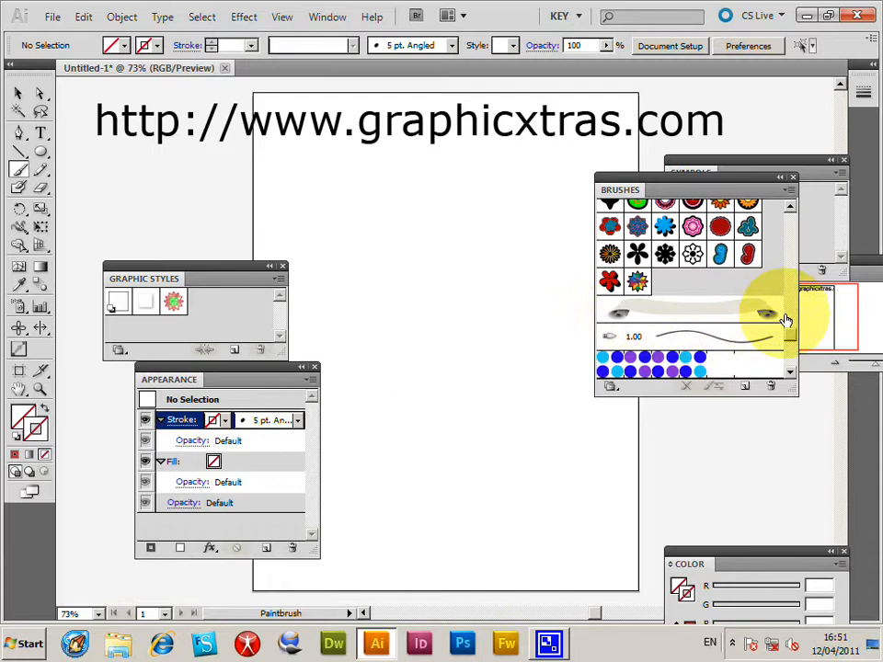
drag(789, 333, 791, 210)
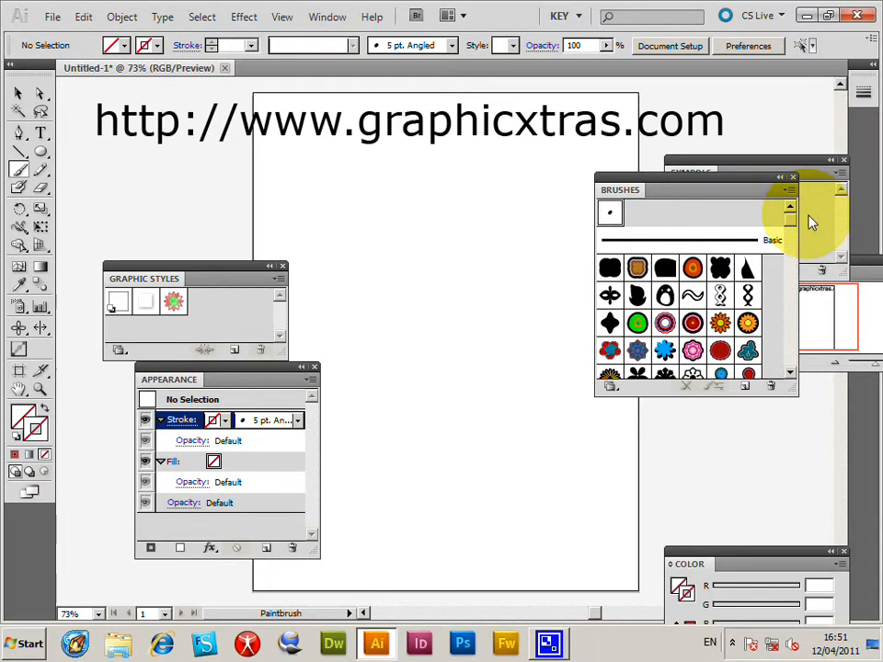
Toggle the Brushes panel via the Window menu and choose the 5 pt. Angled brush
click(327, 16)
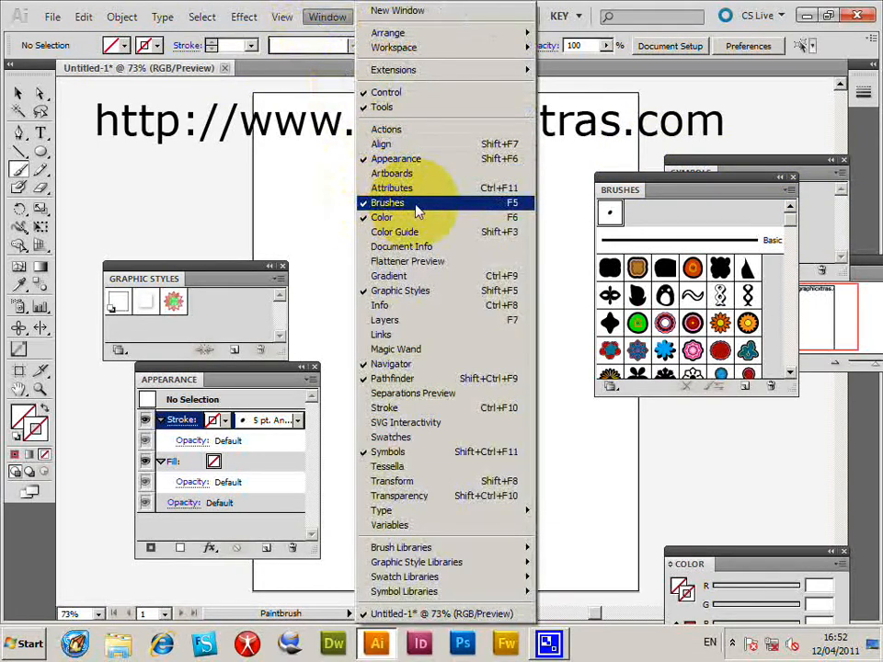
click(396, 202)
click(327, 17)
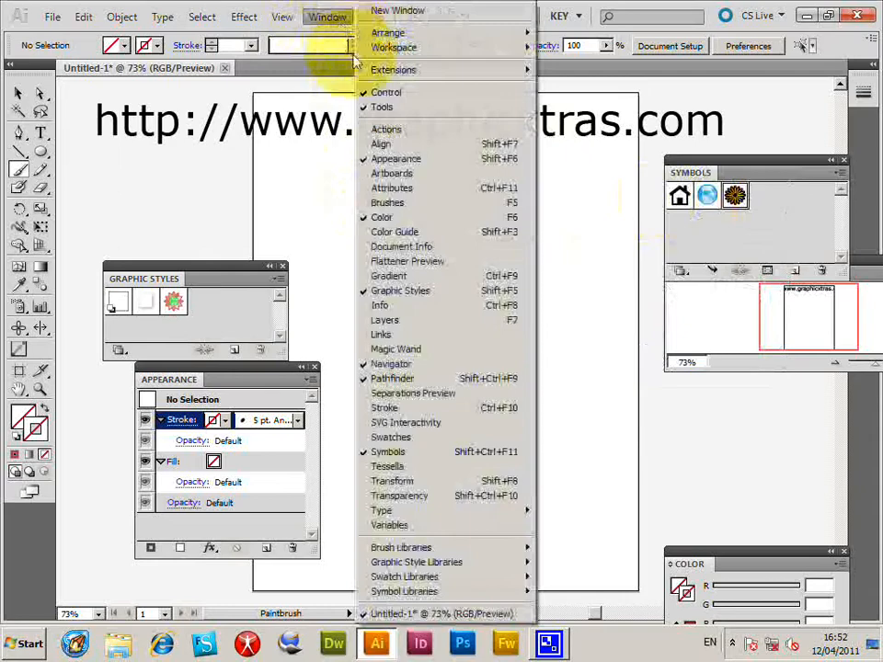
click(386, 202)
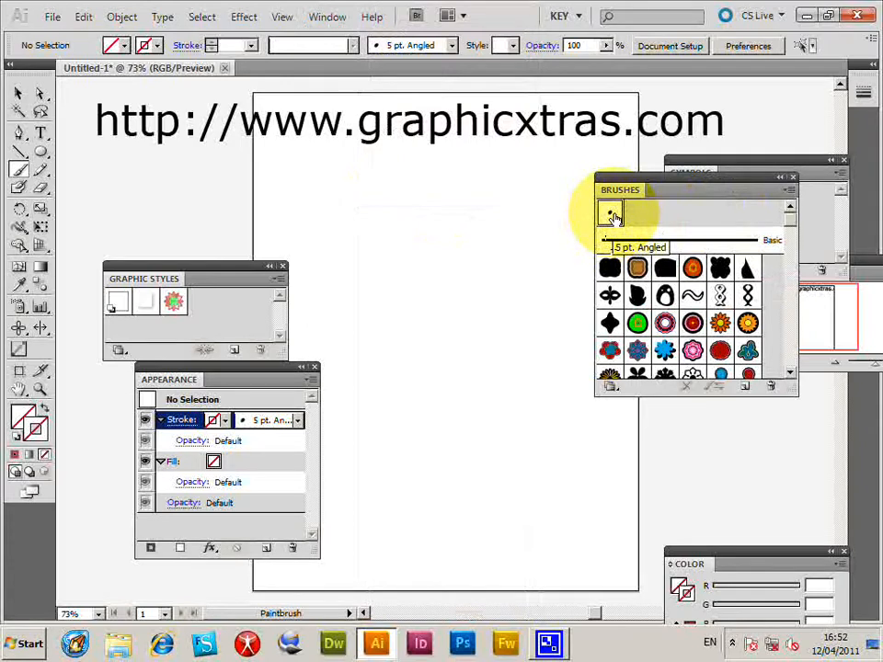
click(614, 216)
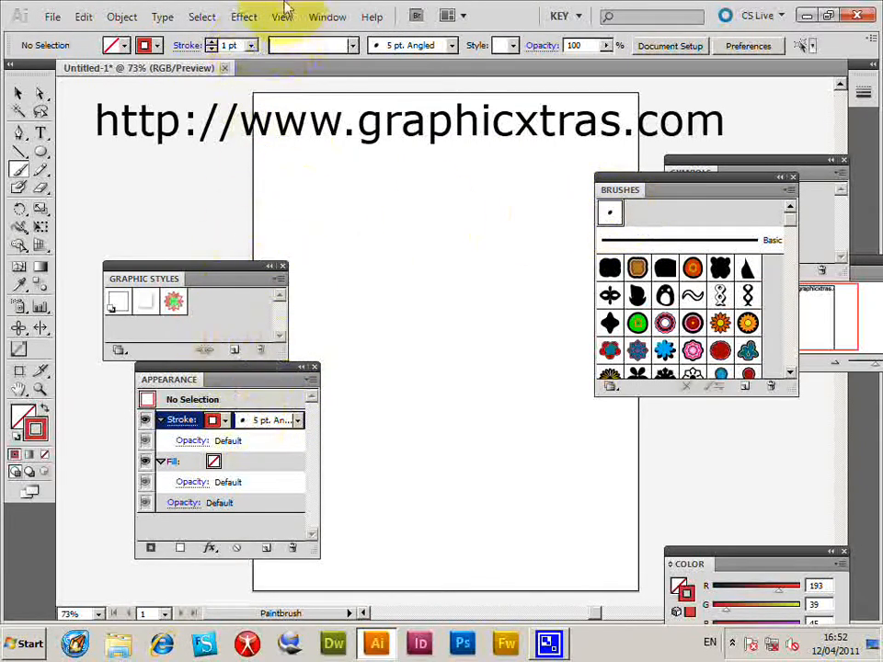
Paint a red 3 pt curved stroke near the centre and stretch its top end up and left
click(250, 46)
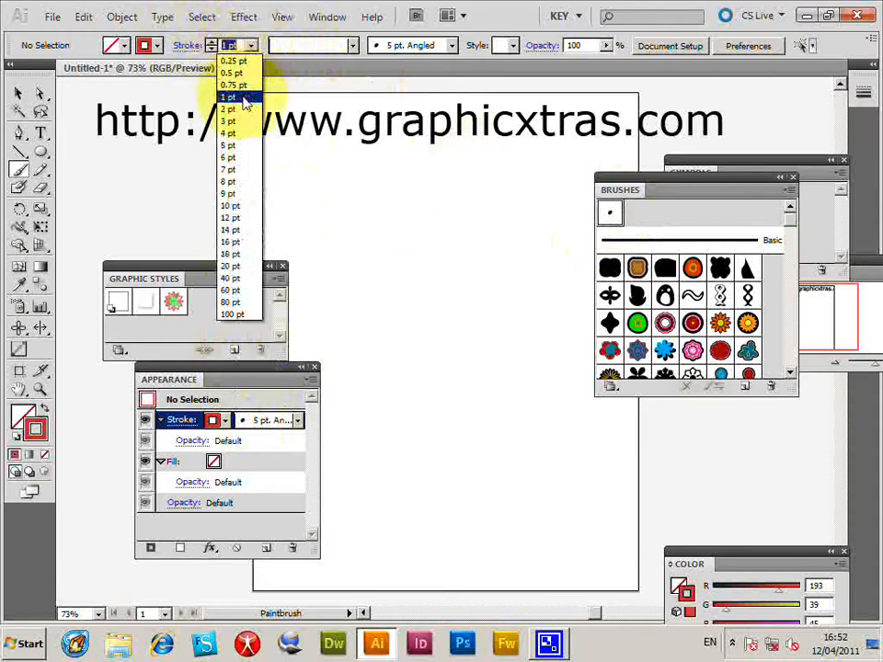
click(235, 142)
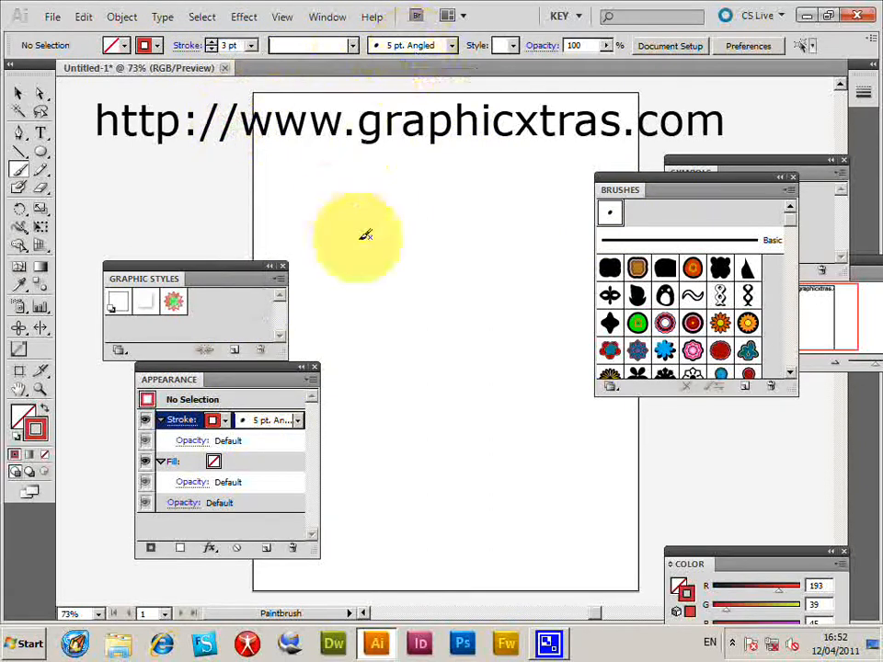
drag(394, 483, 364, 286)
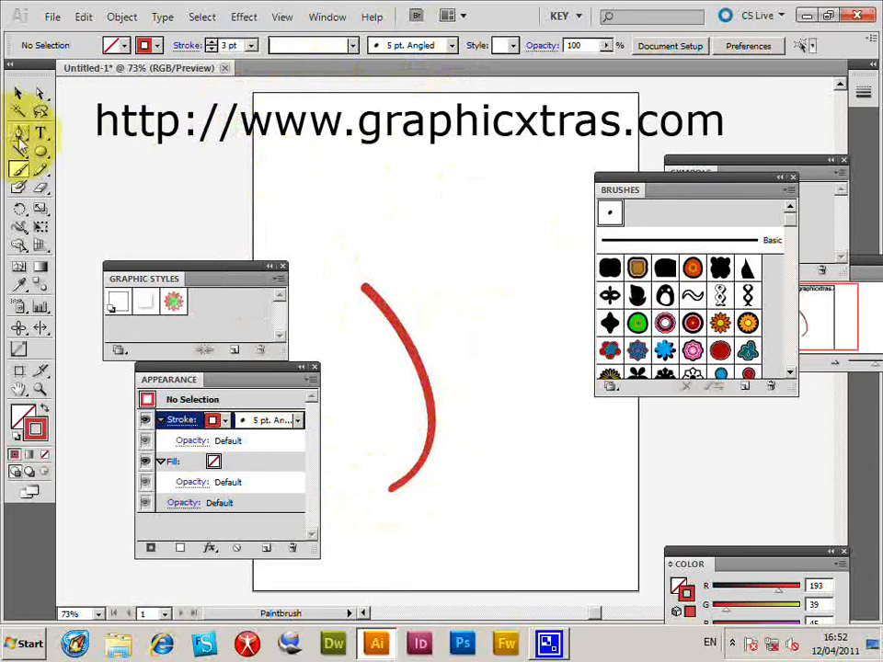
click(18, 93)
click(402, 336)
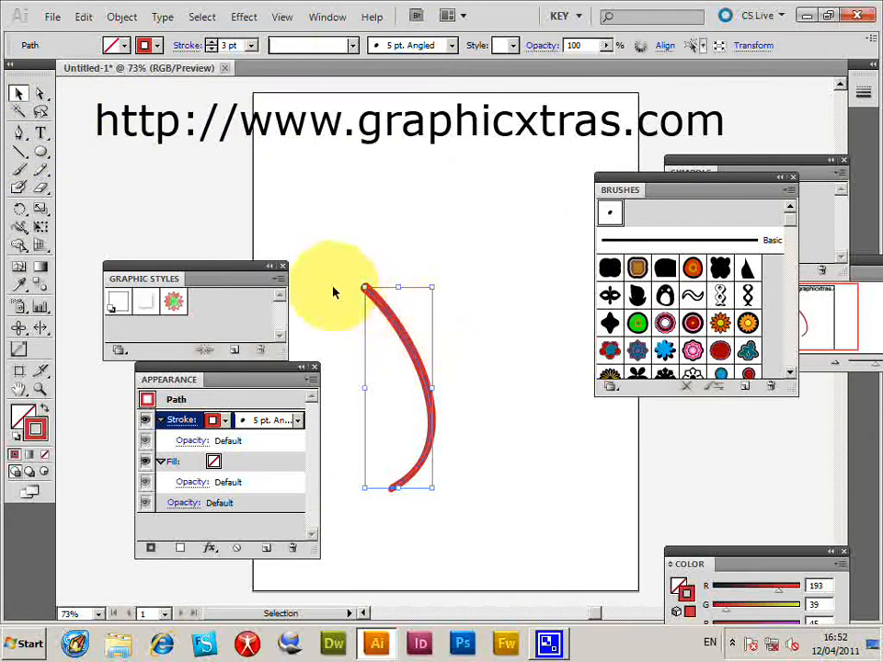
drag(365, 288, 313, 205)
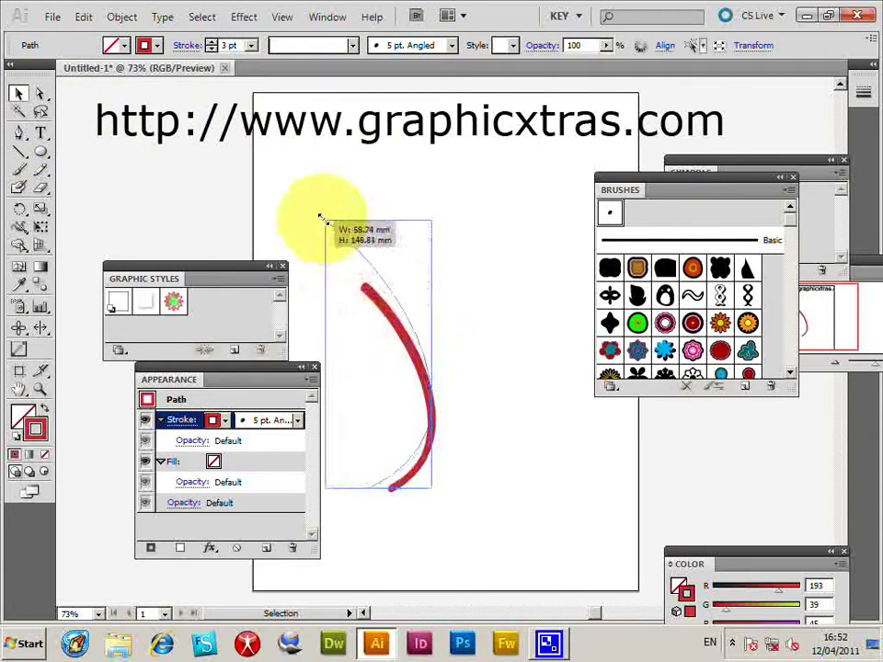
Apply Effect > 3D > Extrude & Bevel to the red curve with Preview on and confirm
click(244, 17)
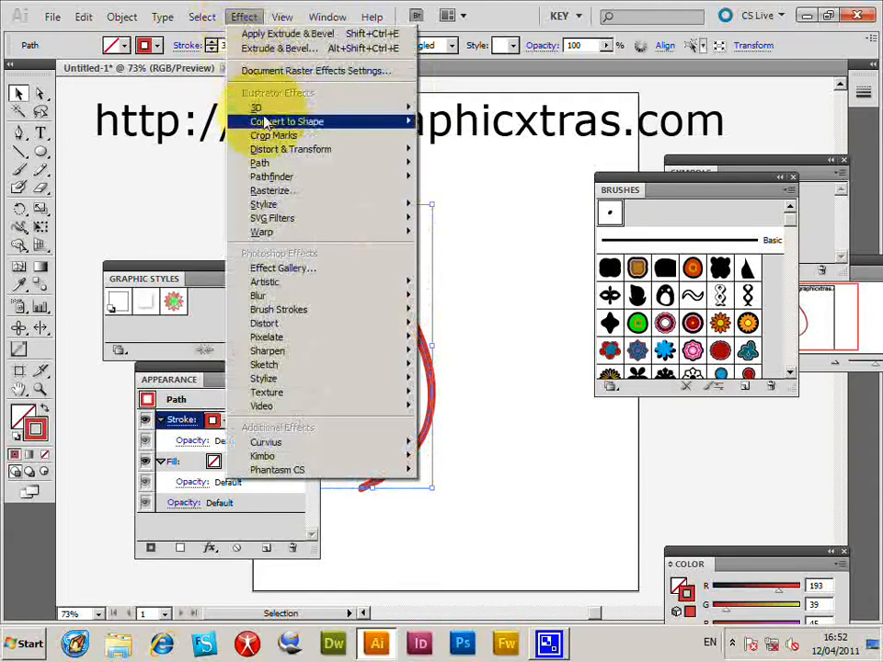
mouse_move(266, 108)
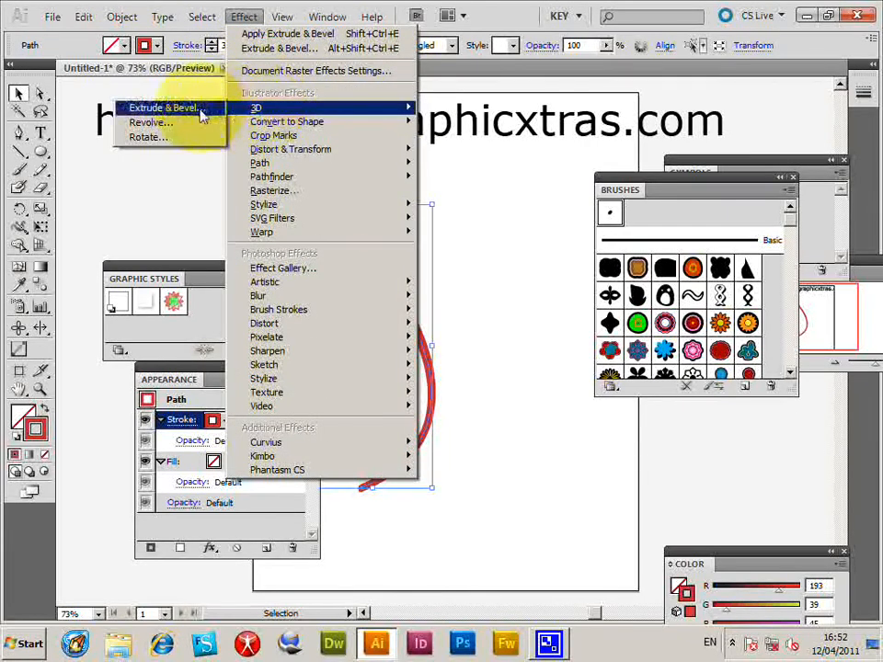
click(171, 108)
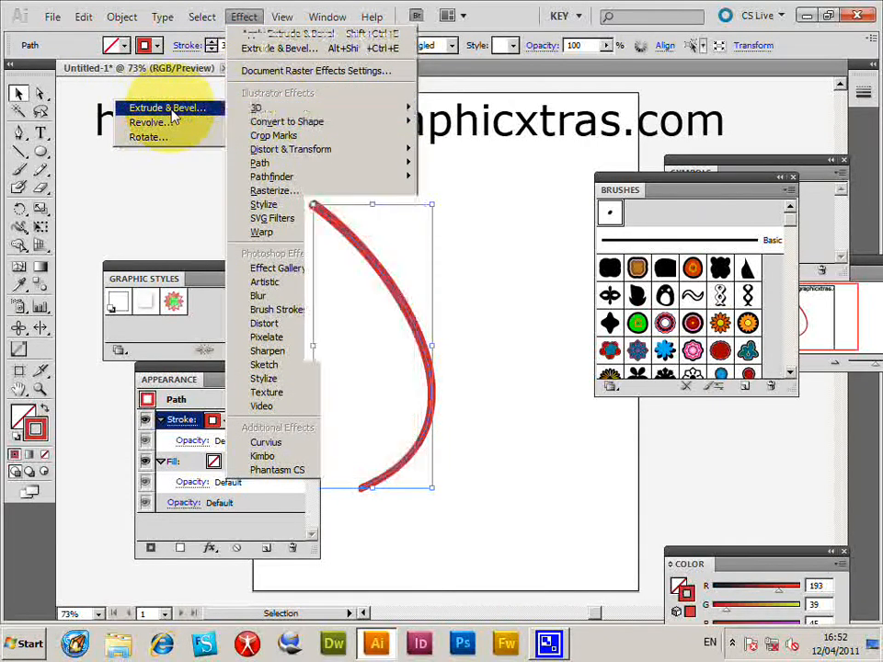
click(792, 259)
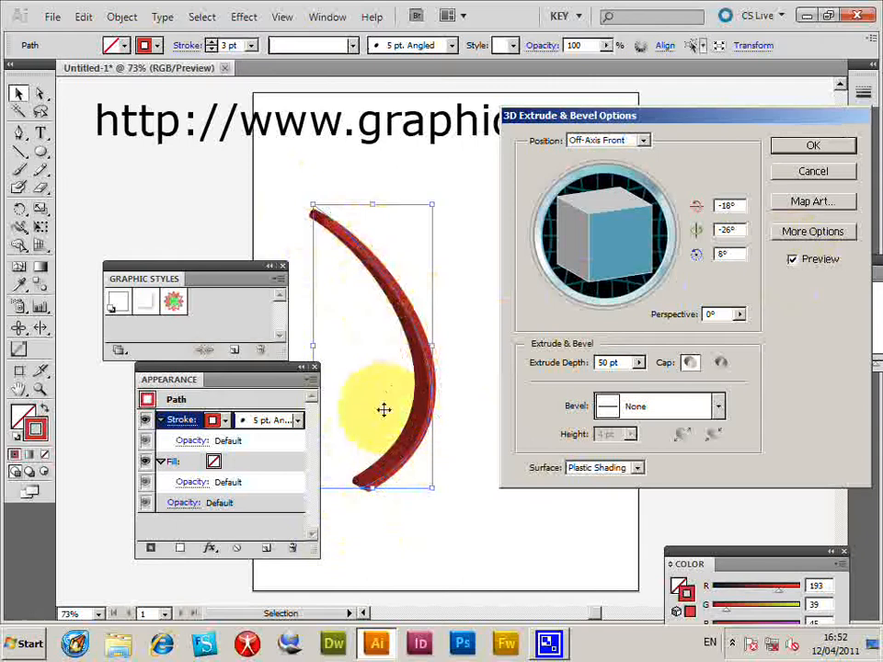
click(813, 148)
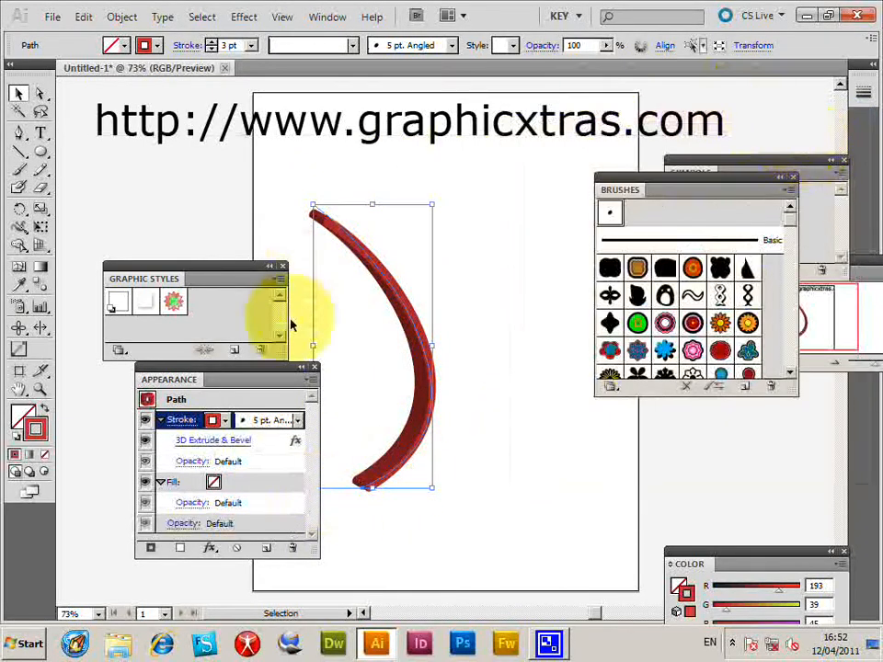
click(310, 382)
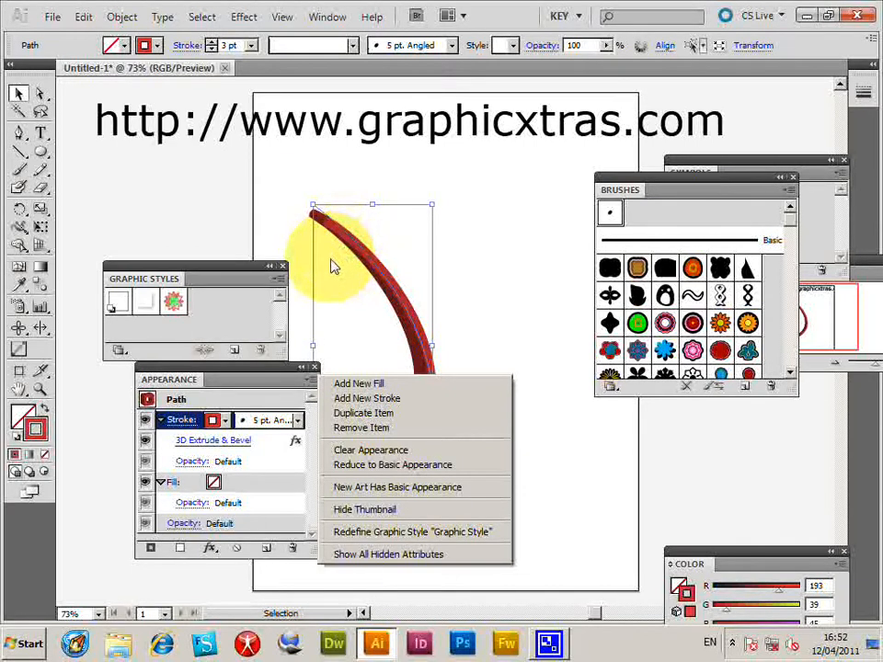
Save the stroke's 3D look as a new graphic style, then delete the red stroke
click(277, 282)
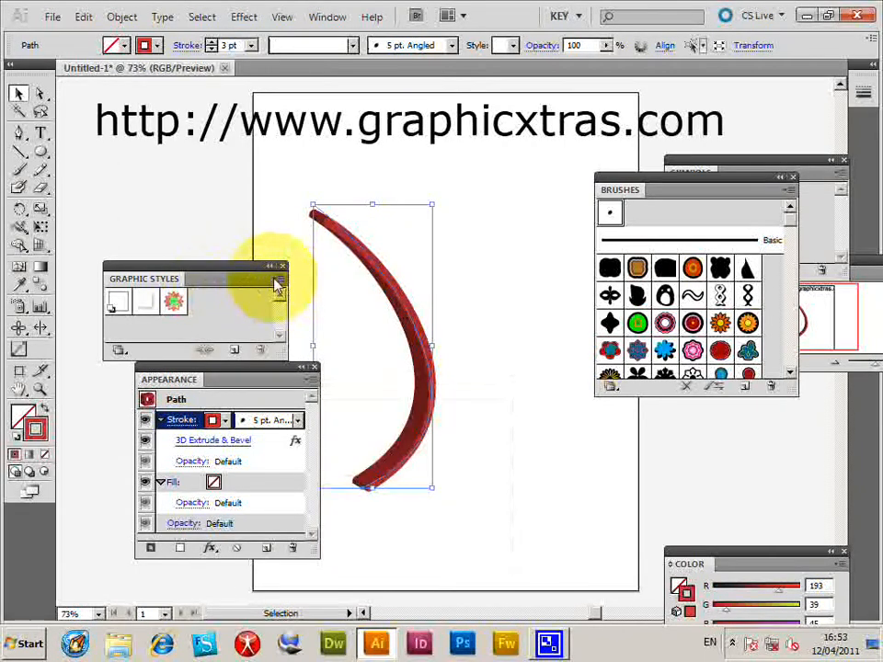
click(278, 281)
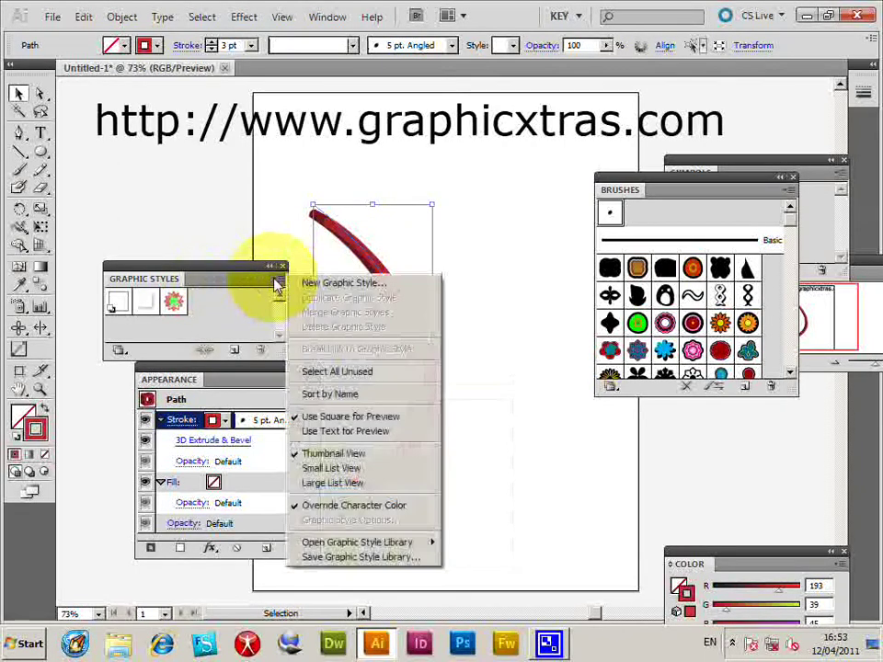
click(344, 282)
click(555, 307)
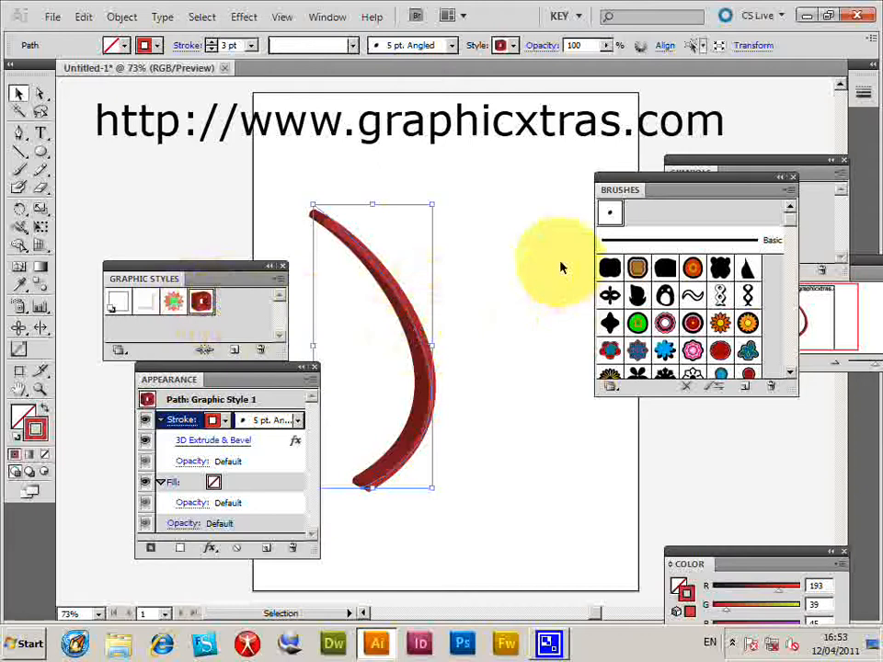
key(Delete)
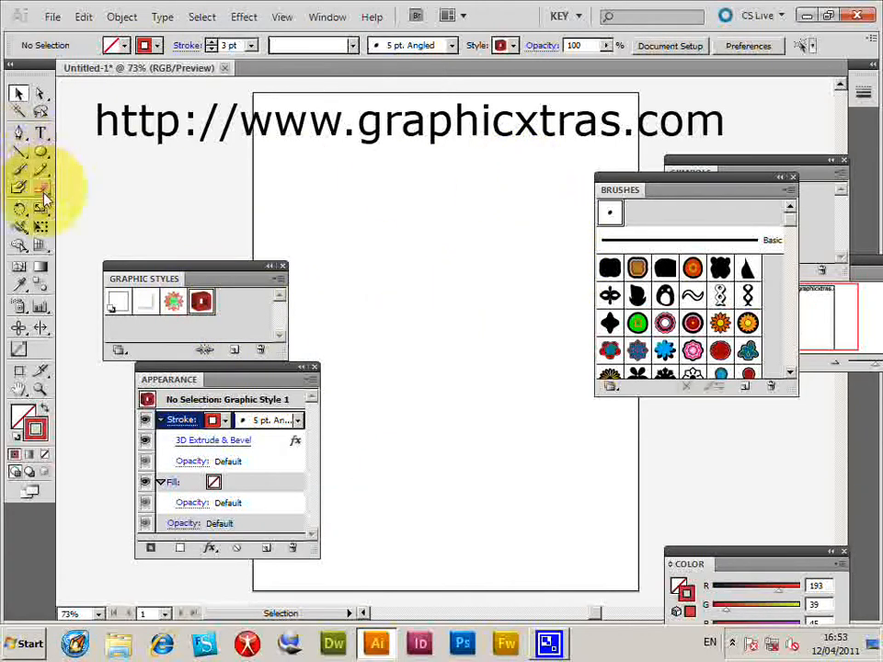
Paint a curved red 3D brush stroke near the centre and glance at the Appearance panel menu
click(19, 169)
drag(375, 459, 345, 198)
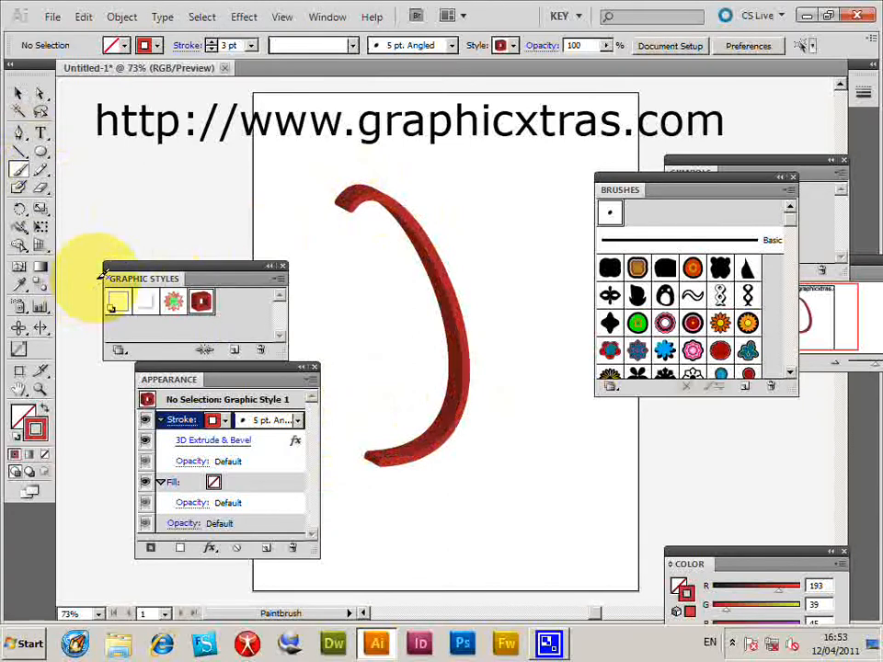
click(19, 93)
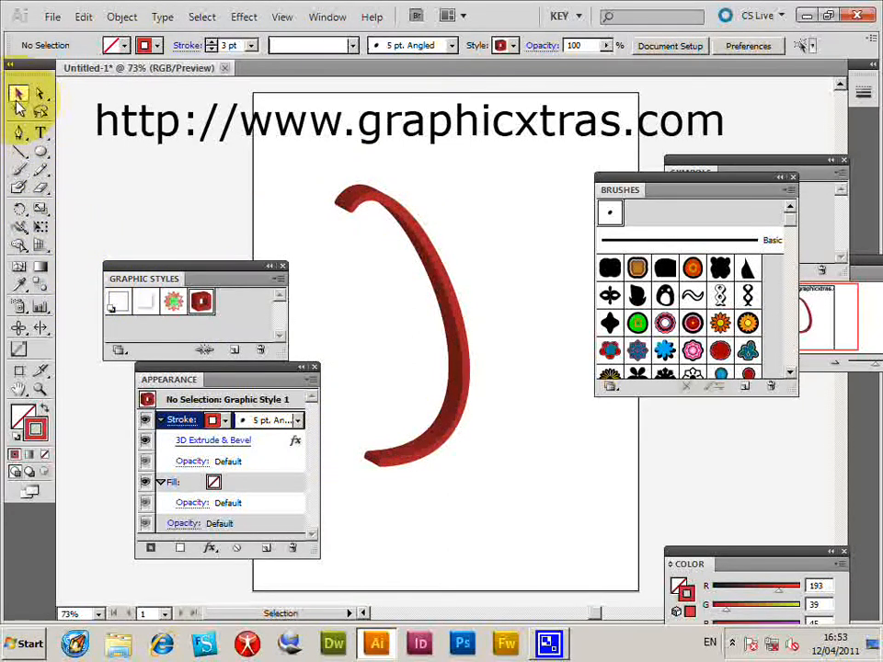
click(310, 368)
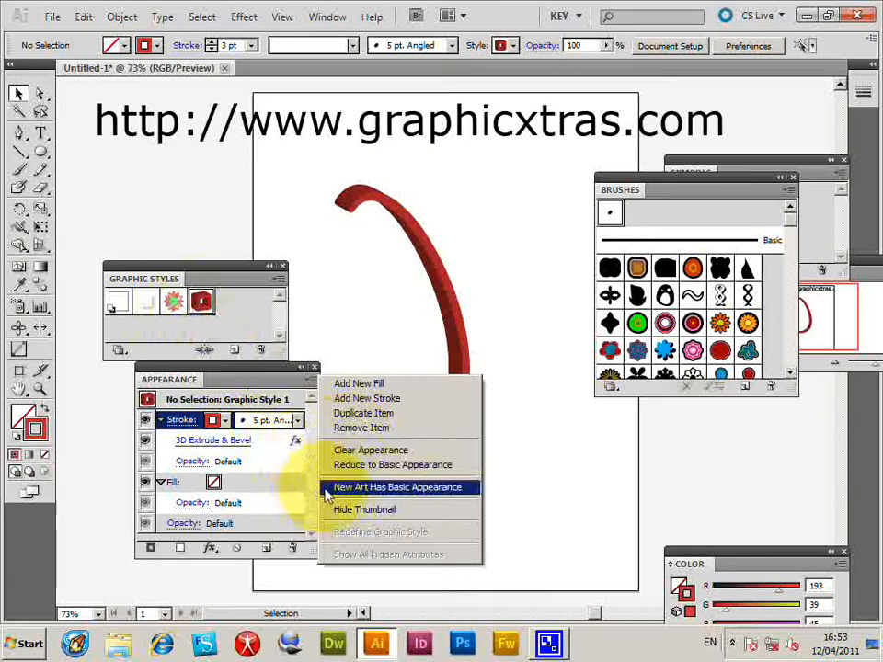
click(354, 198)
Paint two more red 3D brush strokes crossing the first
click(20, 168)
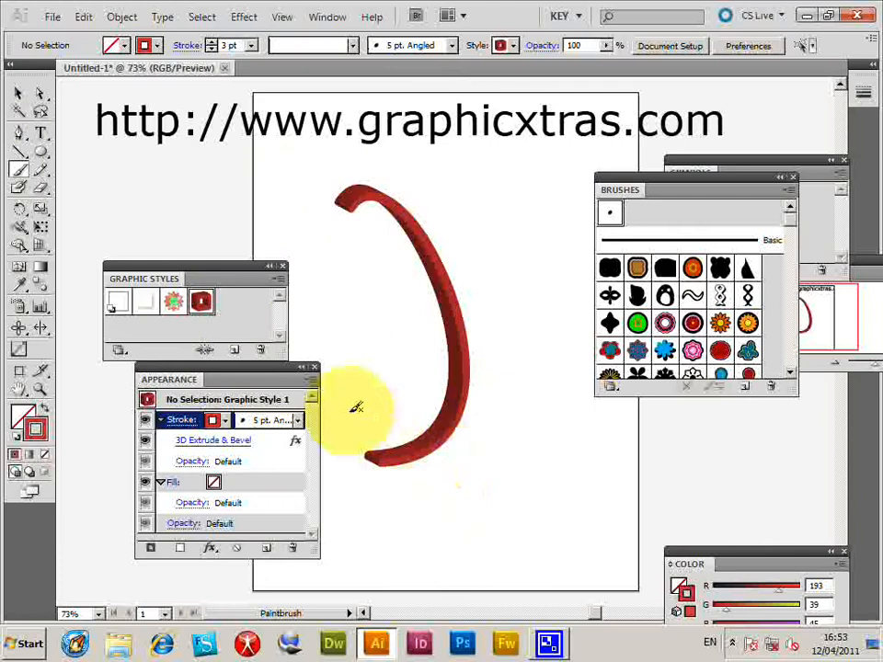
drag(354, 412, 531, 292)
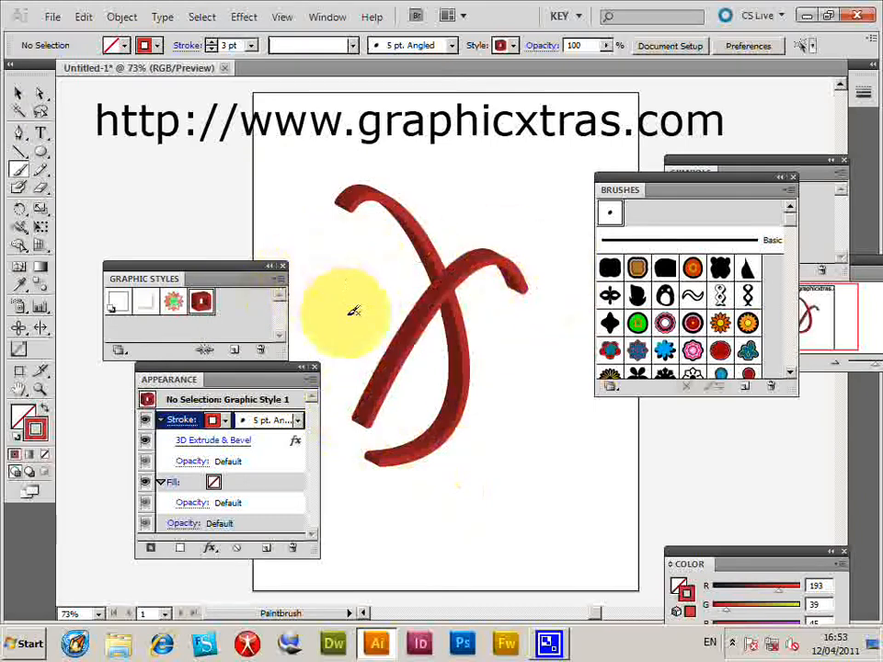
drag(348, 314, 492, 252)
Switch the stroke colour to green and paint four green 3D strokes over the red ones, one rising tall
click(154, 45)
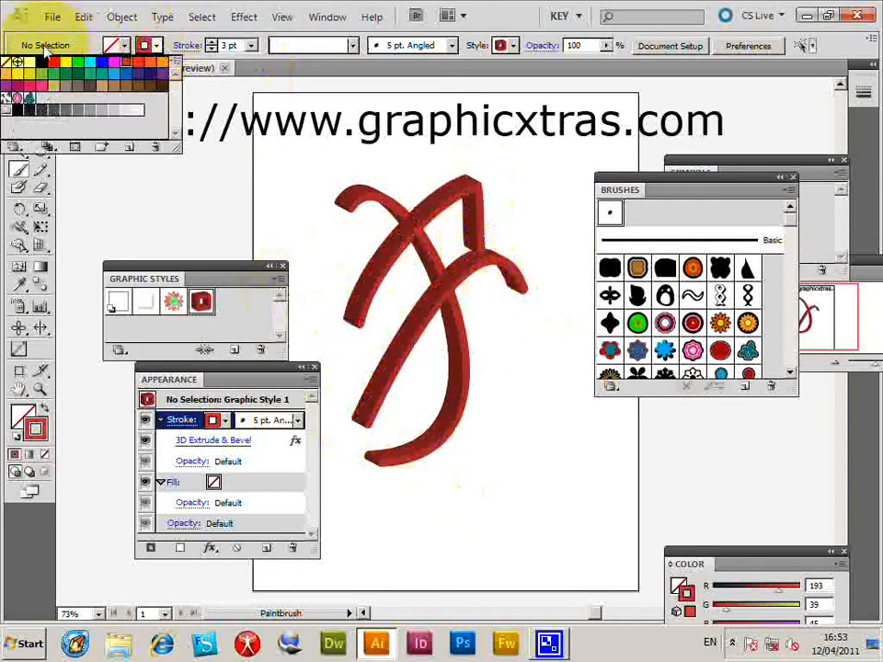
click(66, 74)
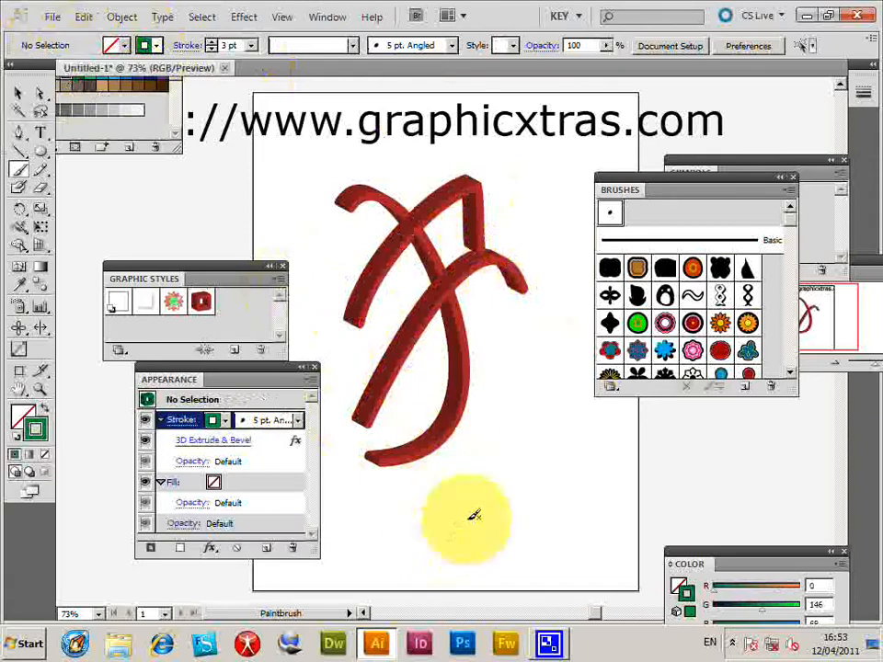
drag(428, 418, 433, 258)
drag(331, 220, 522, 340)
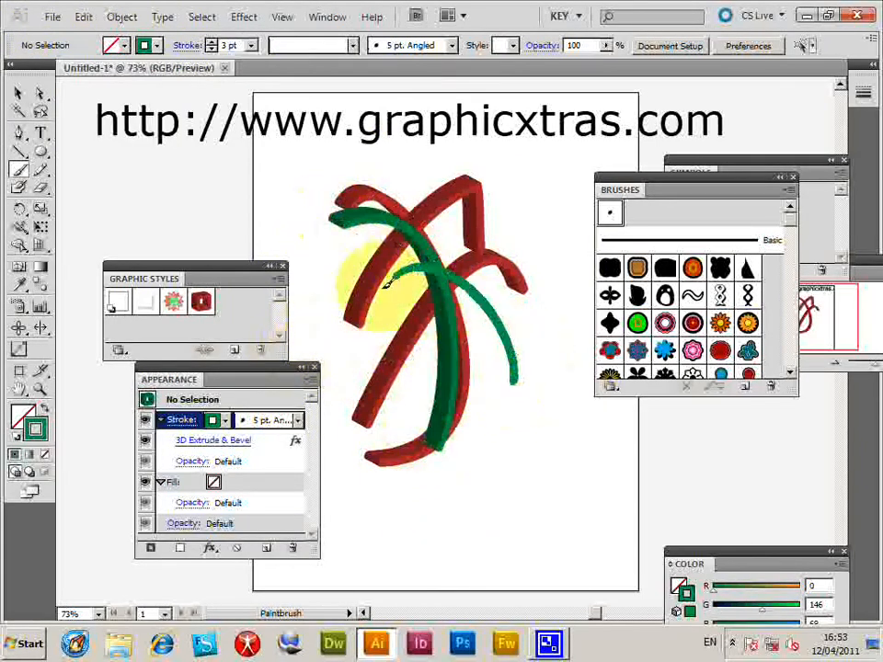
drag(364, 275, 510, 368)
drag(497, 496, 565, 124)
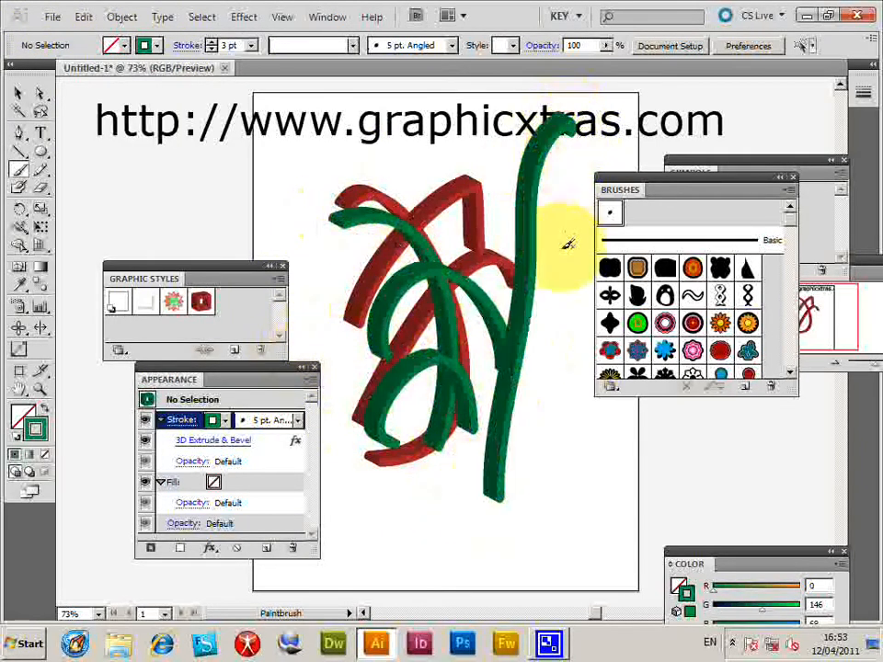
click(20, 95)
Marquee-select all the red and green strokes and delete them
drag(317, 267, 598, 396)
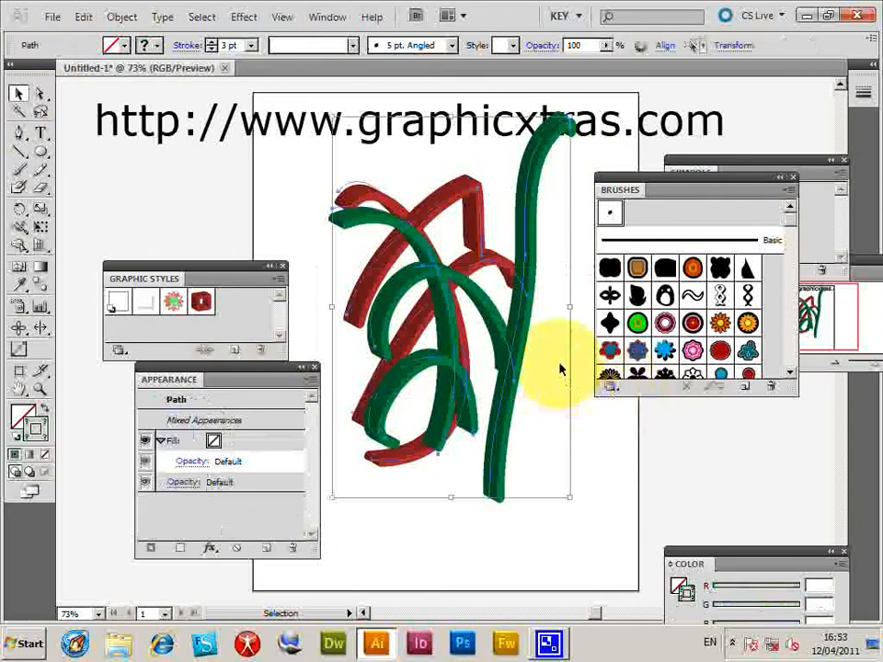
key(Delete)
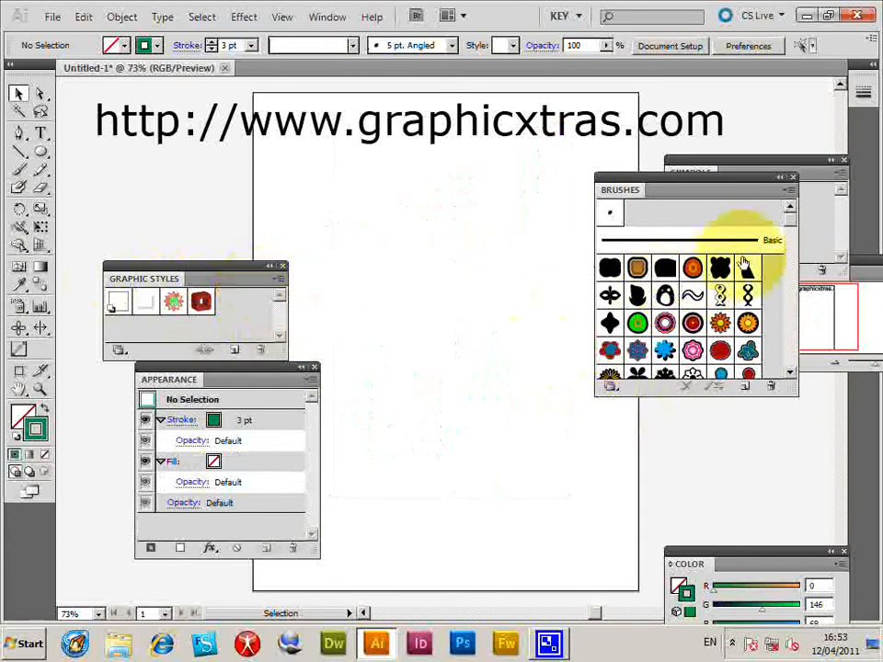
drag(790, 225, 807, 289)
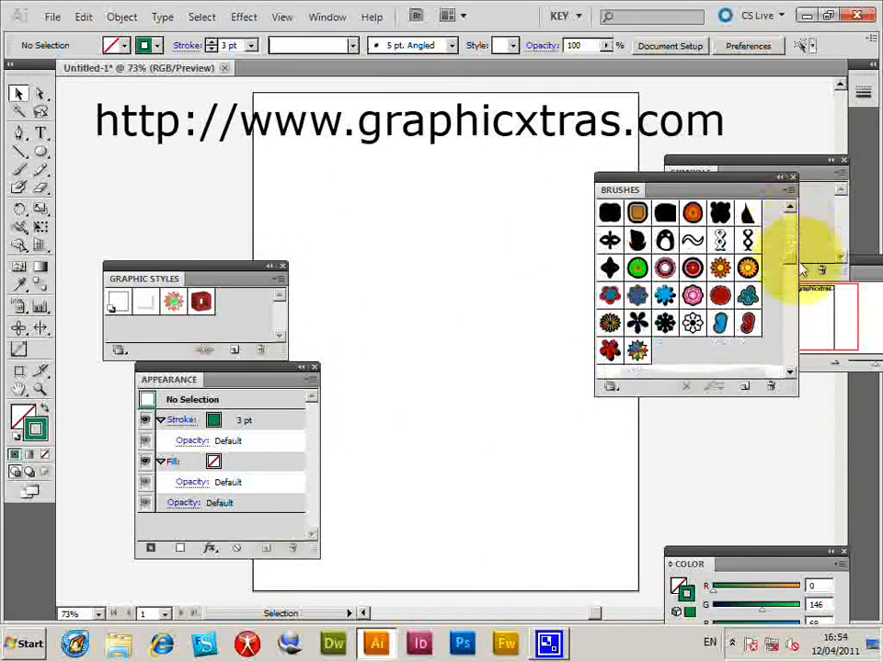